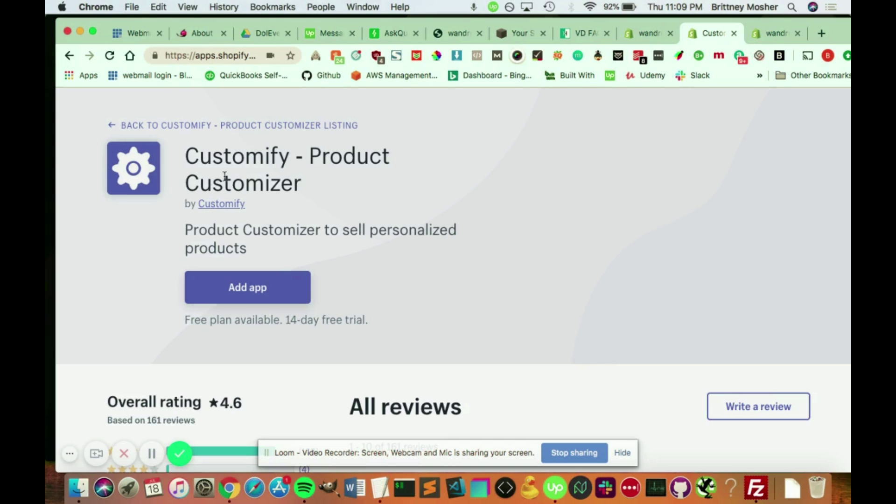
# Add the Customify - Product Customizer app to the store and look over its 4.6-star listing.
pyautogui.click(246, 282)
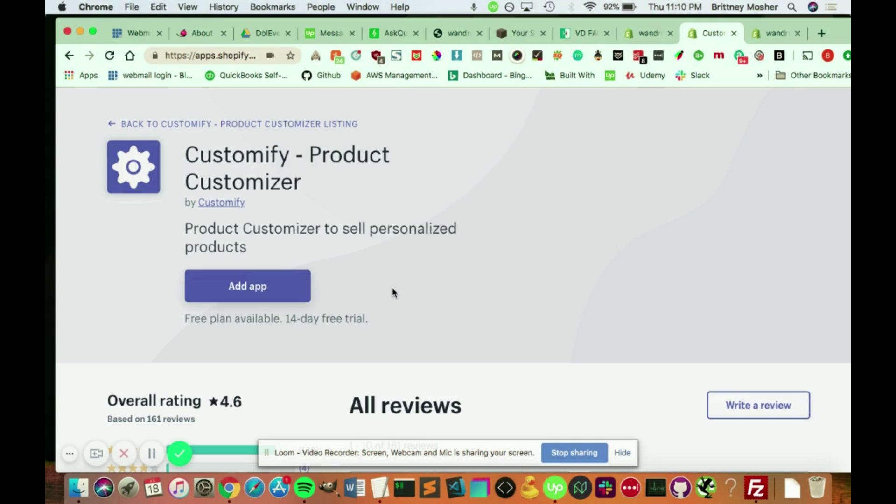
pyautogui.scroll(-3, 392, 292)
pyautogui.scroll(2, 391, 292)
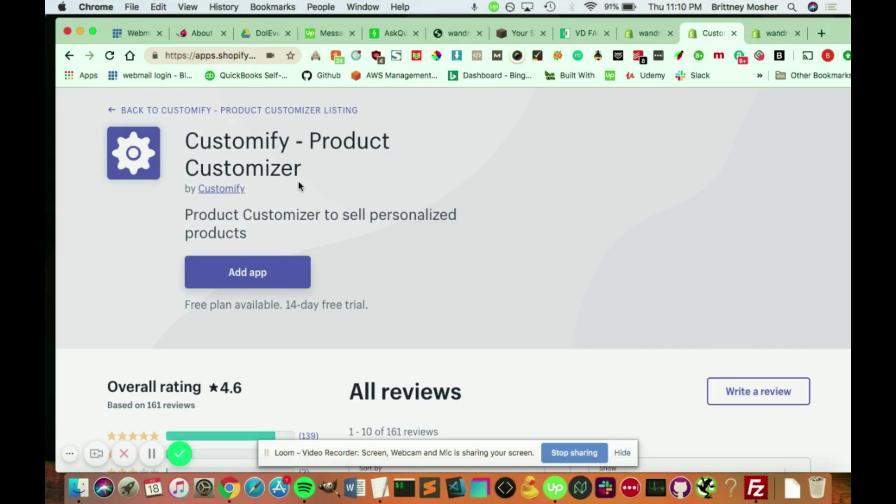
pyautogui.scroll(-3, 410, 256)
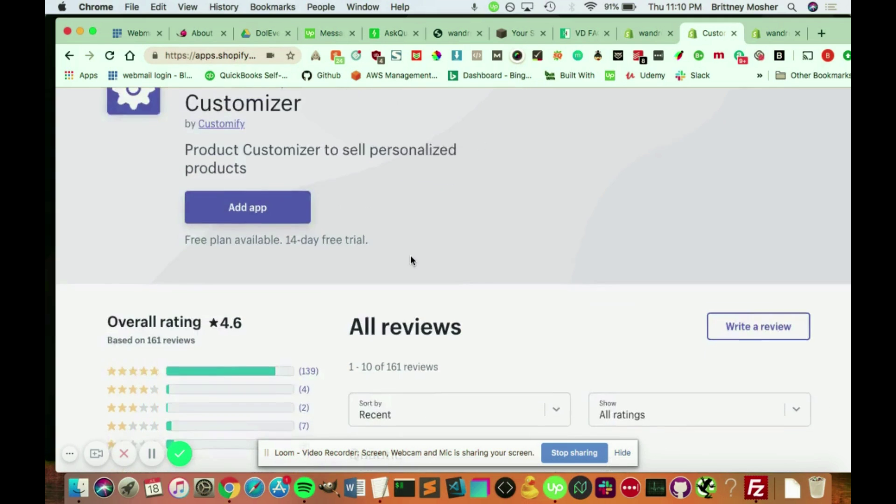
pyautogui.scroll(3, 410, 256)
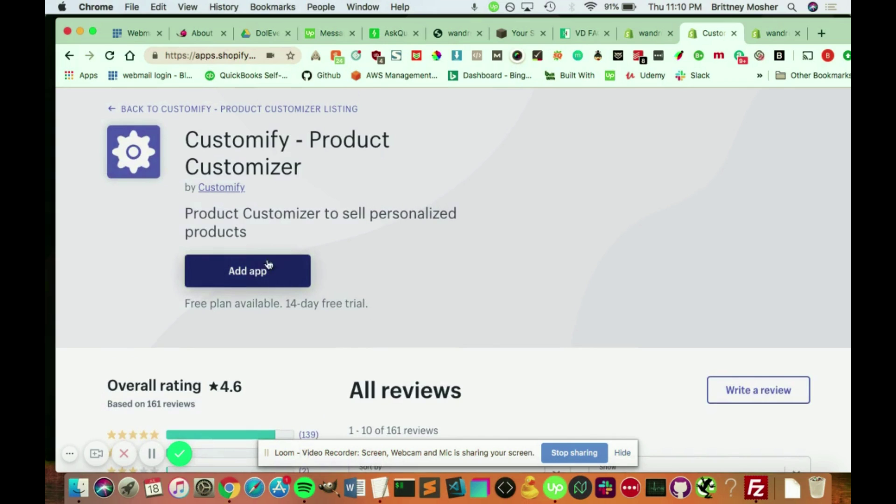
# Look through the Customify dashboard in the admin, then bring up its Installation page.
pyautogui.click(643, 33)
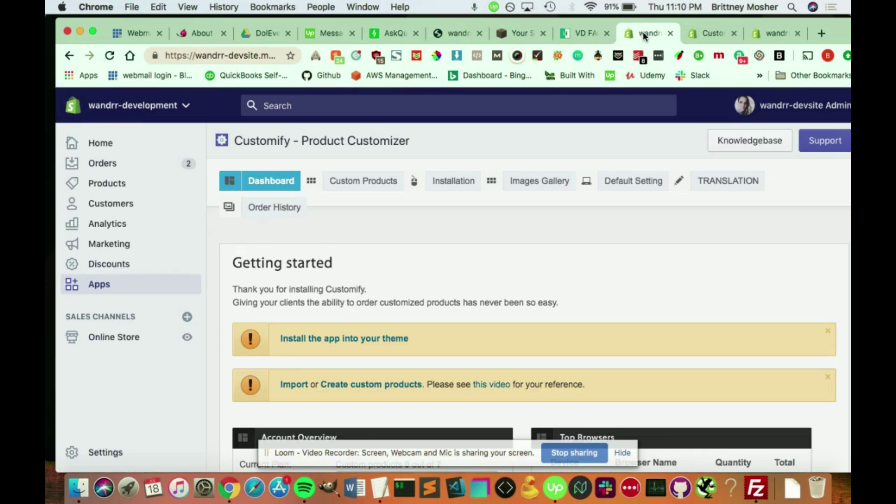
pyautogui.scroll(-1, 504, 257)
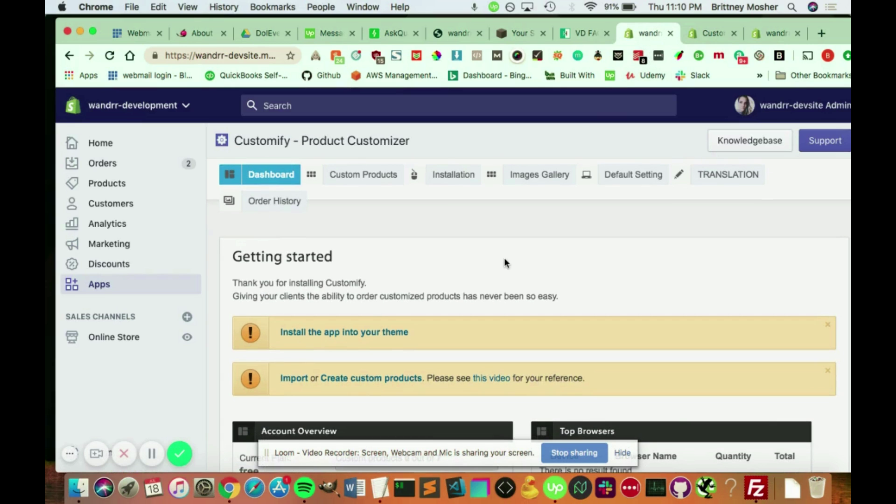
pyautogui.scroll(-4, 504, 263)
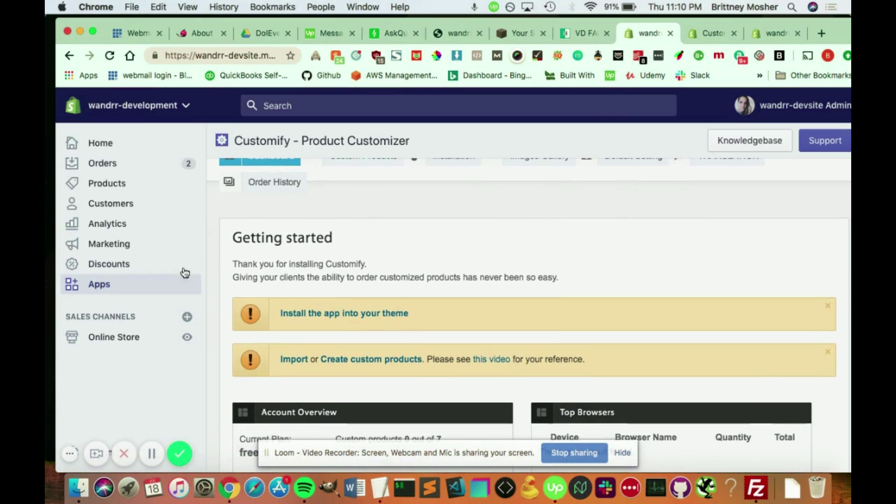
pyautogui.scroll(-1, 522, 209)
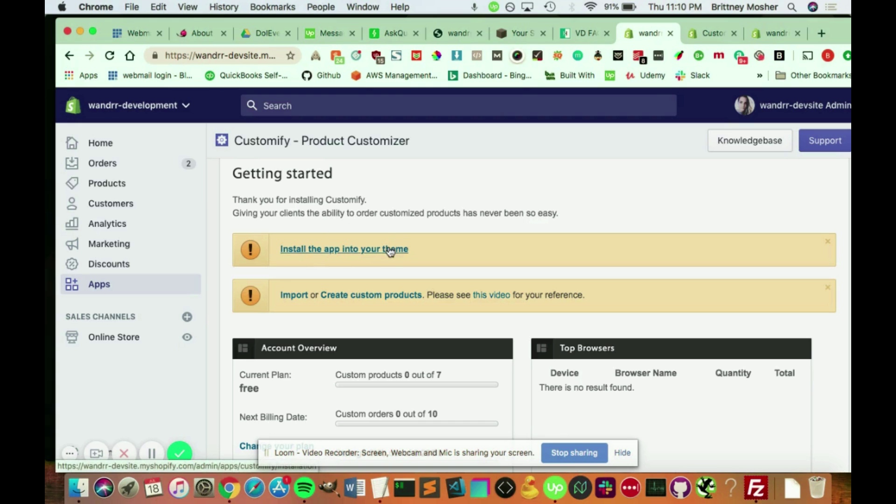
pyautogui.scroll(-10, 451, 228)
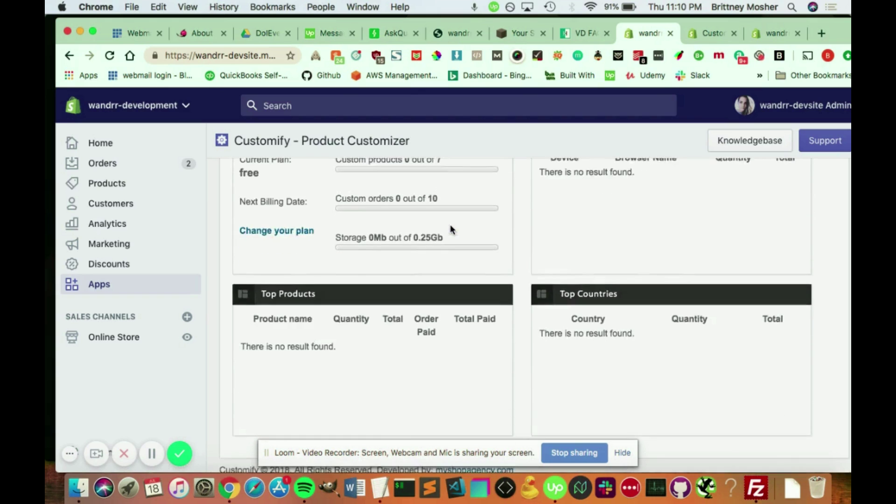
pyautogui.scroll(9, 450, 228)
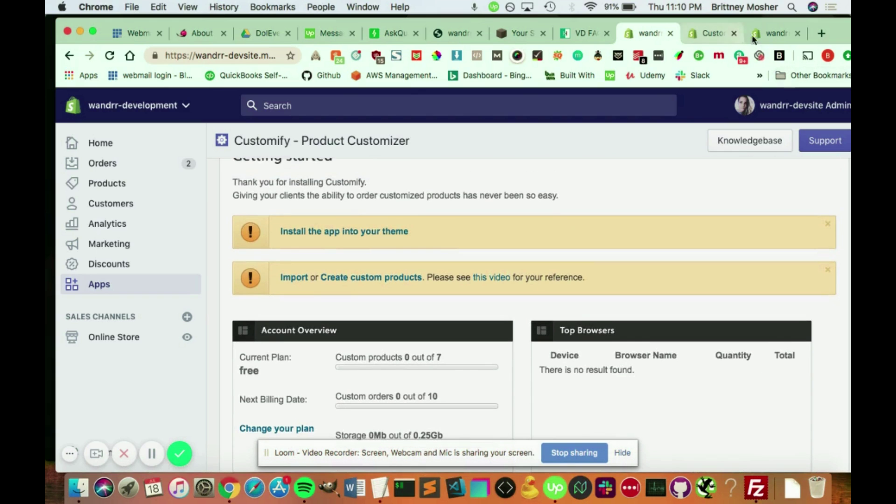
pyautogui.moveTo(751, 34); pyautogui.dragTo(707, 37)
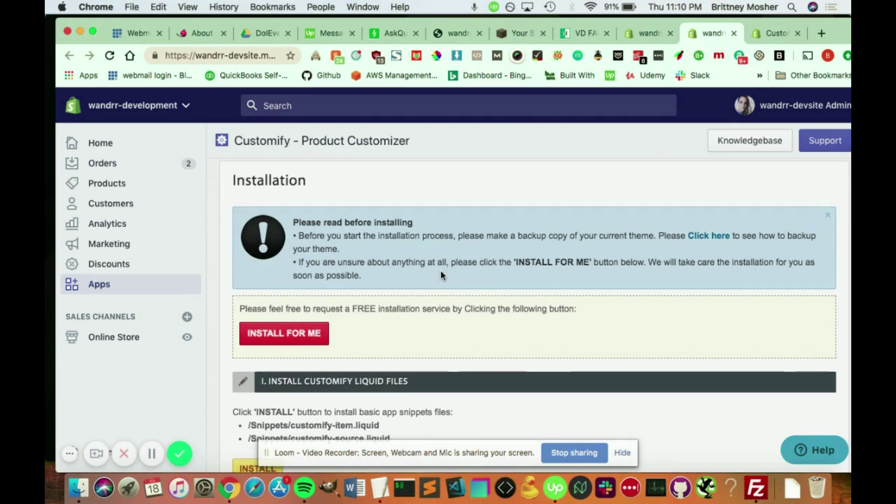
# In section I, start installing the customify-item.liquid and customify-source.liquid snippet files.
pyautogui.scroll(-3, 441, 270)
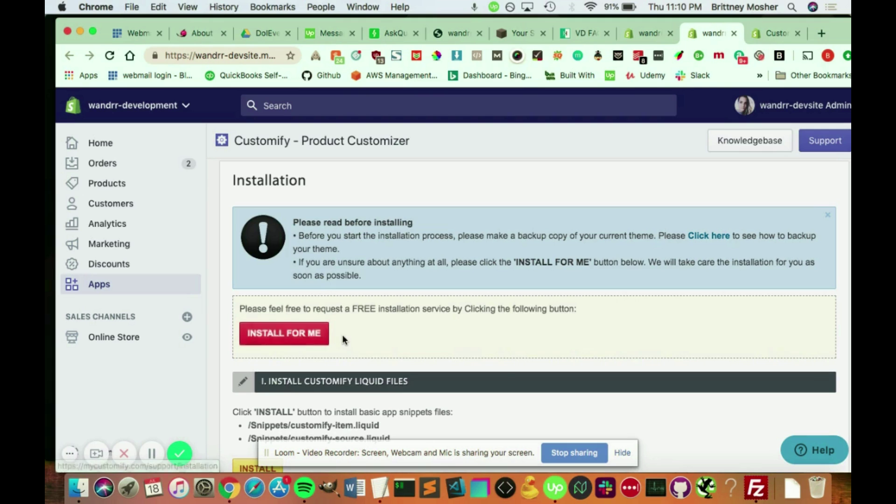
pyautogui.scroll(-3, 322, 339)
pyautogui.scroll(2, 342, 337)
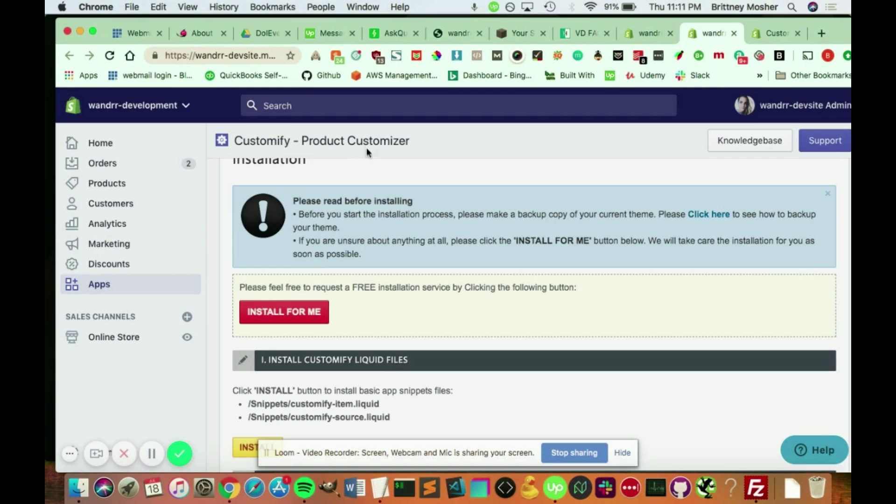
pyautogui.scroll(-3, 340, 284)
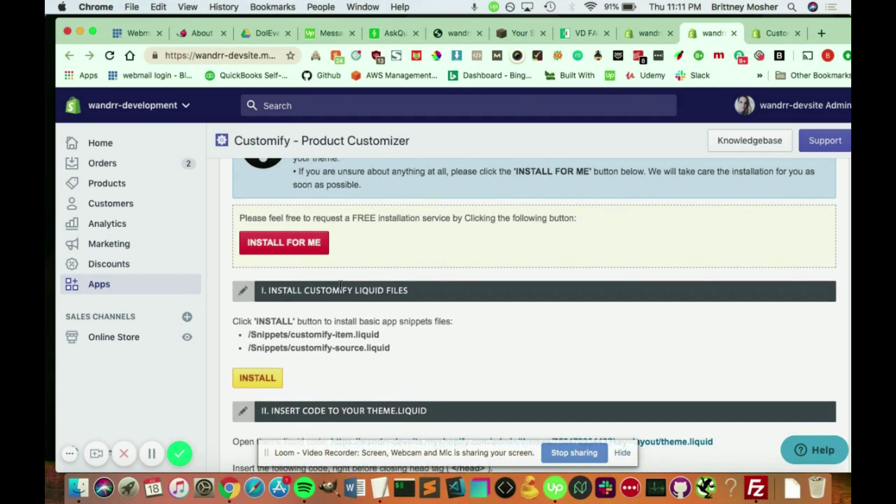
pyautogui.scroll(1, 340, 285)
pyautogui.scroll(-2, 340, 285)
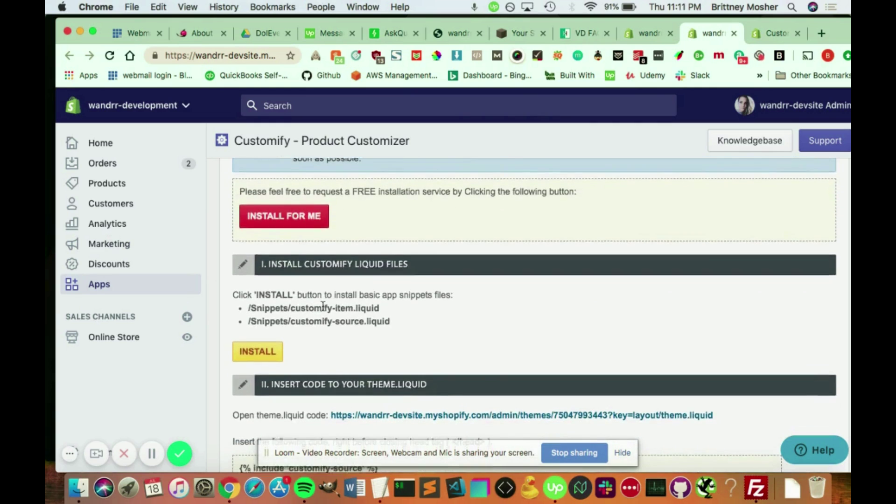
pyautogui.scroll(-2, 322, 305)
pyautogui.click(257, 314)
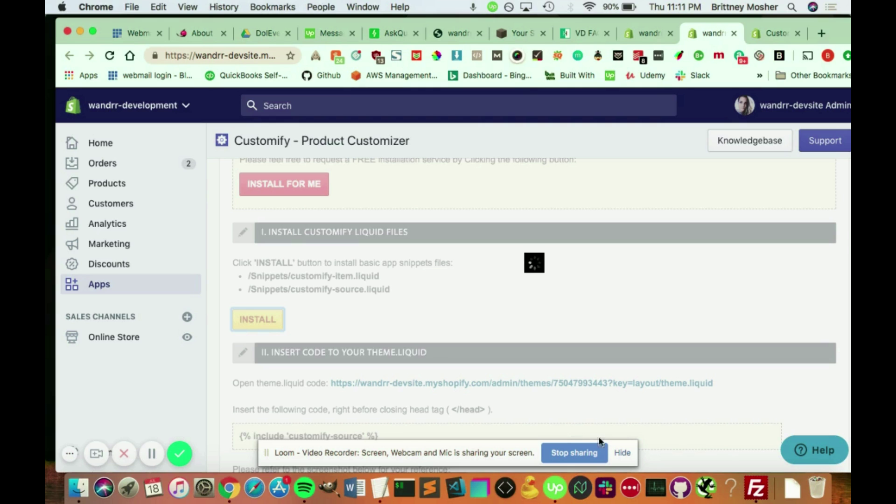
# After the install succeeds, select the {% include 'customify-source' %} line in section II.
pyautogui.click(628, 459)
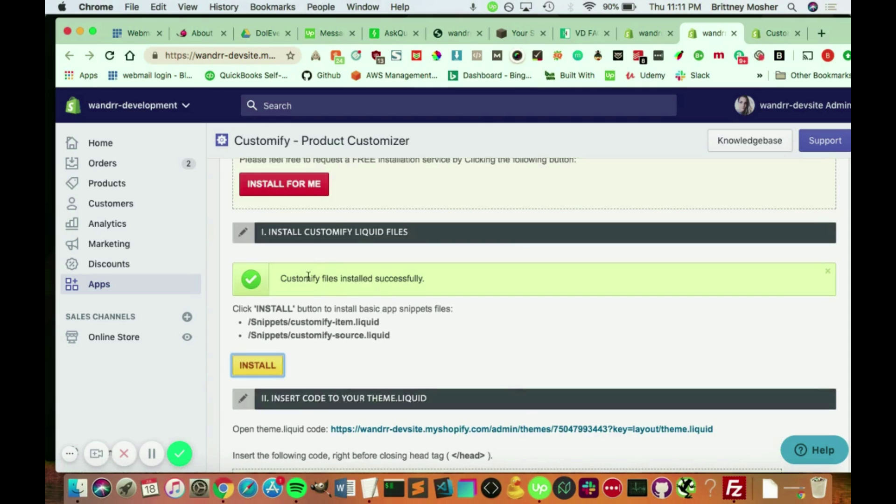
pyautogui.scroll(-5, 407, 309)
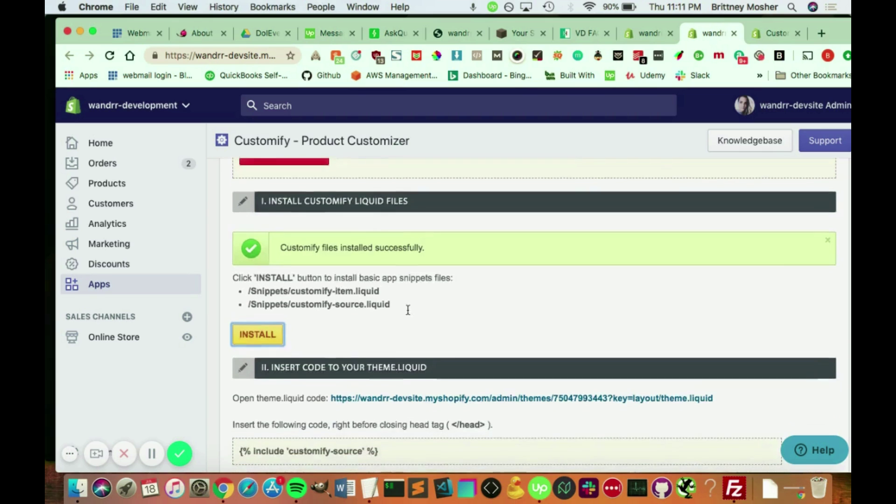
pyautogui.scroll(-2, 406, 313)
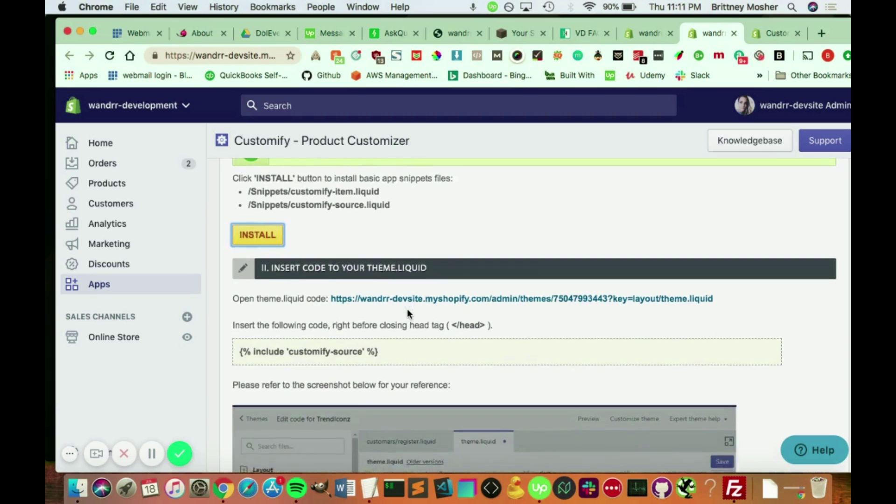
pyautogui.moveTo(396, 304); pyautogui.dragTo(233, 301)
pyautogui.press('super+c')
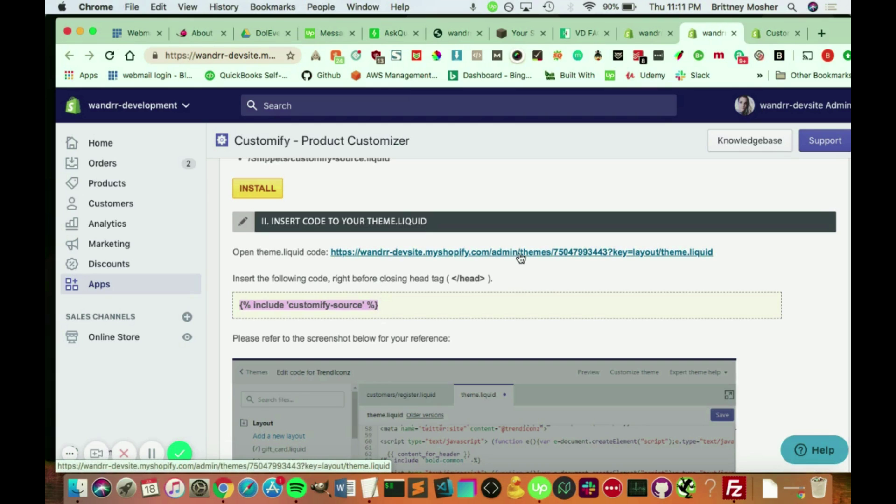
# Open the Brooklyn theme's theme.liquid in the code editor and scroll to its </head> tag.
pyautogui.click(470, 252)
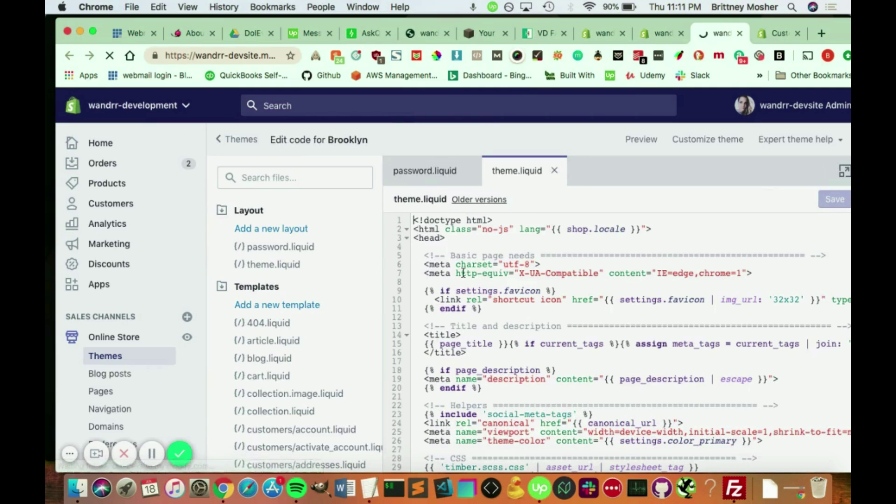
pyautogui.scroll(-15, 461, 291)
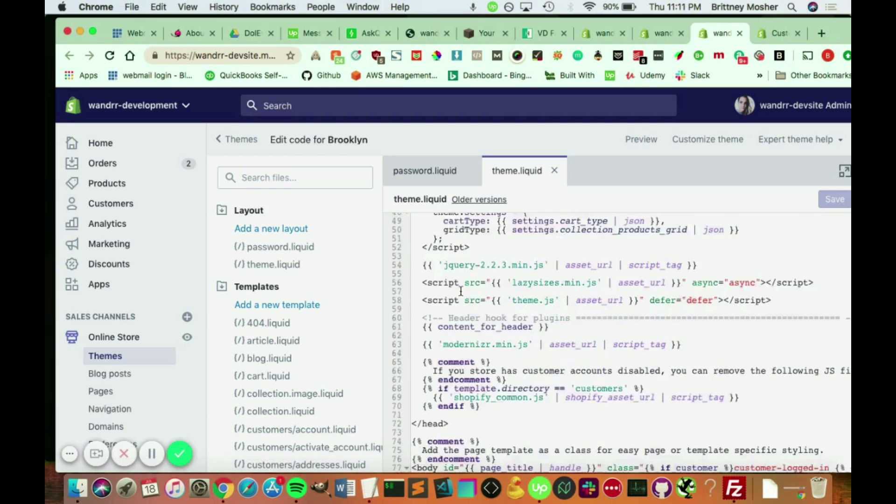
pyautogui.scroll(-3, 460, 291)
pyautogui.hscroll(1, 459, 298)
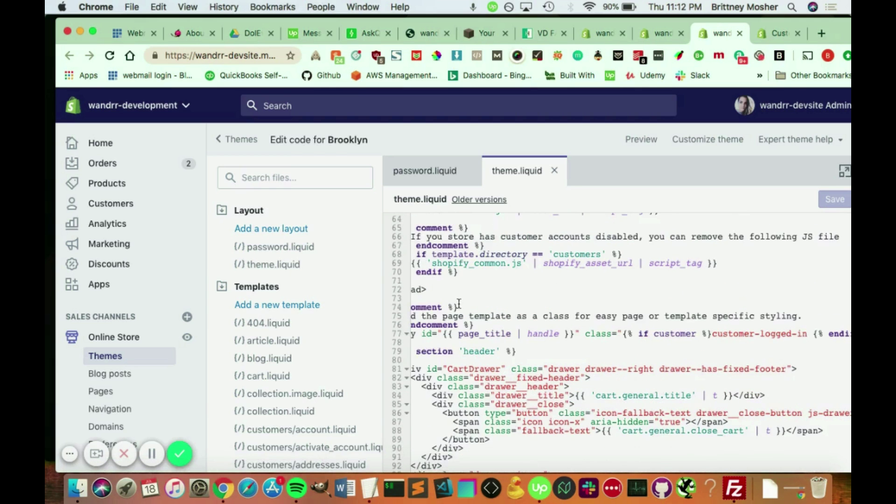
pyautogui.scroll(-20, 459, 306)
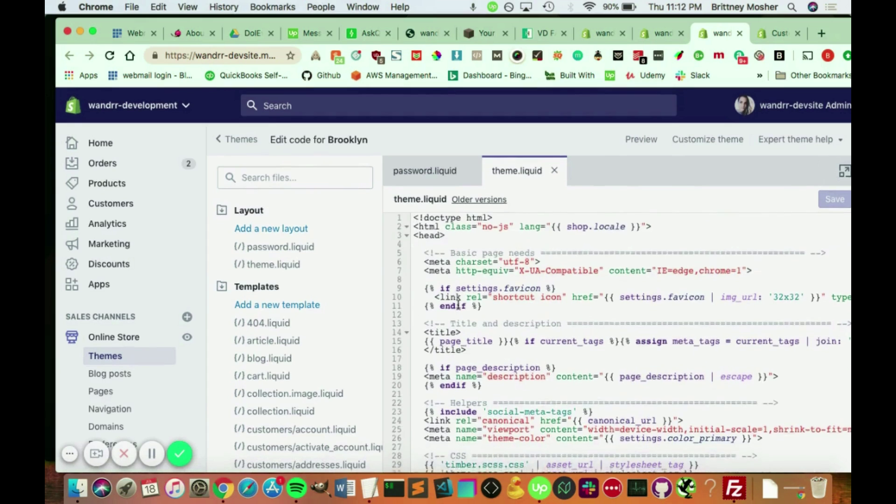
pyautogui.hscroll(-5, 521, 301)
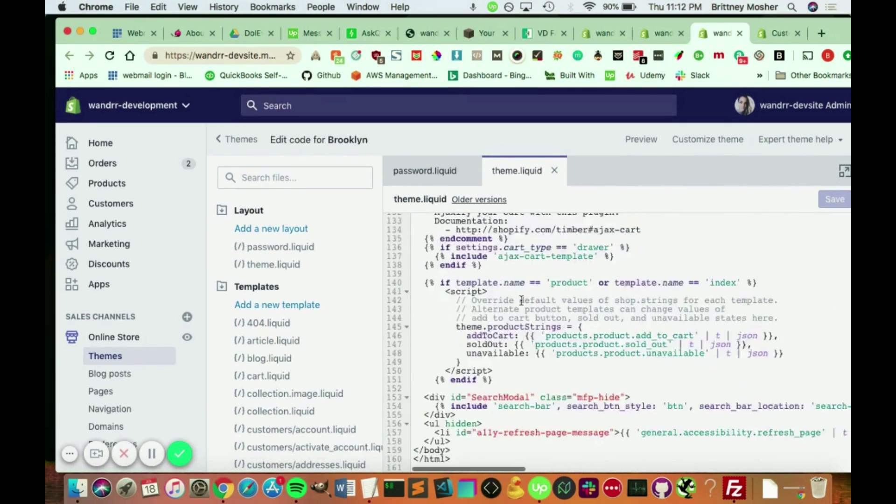
pyautogui.scroll(20, 521, 300)
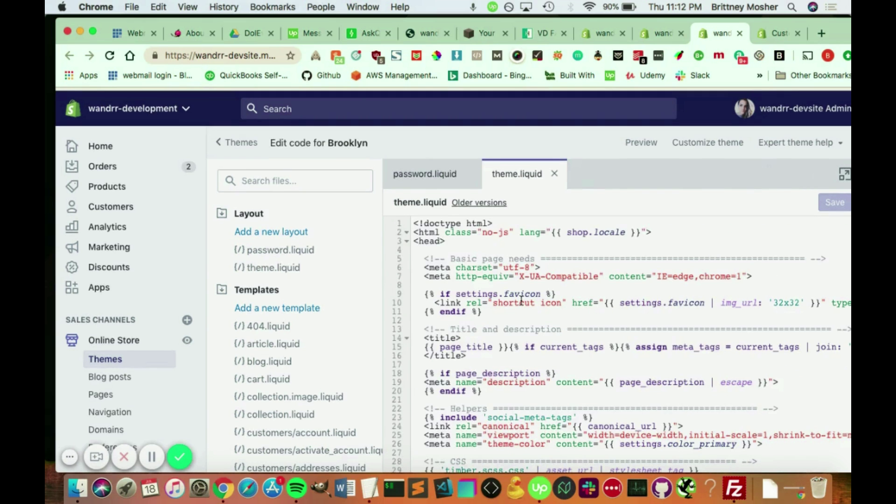
pyautogui.scroll(-3, 519, 329)
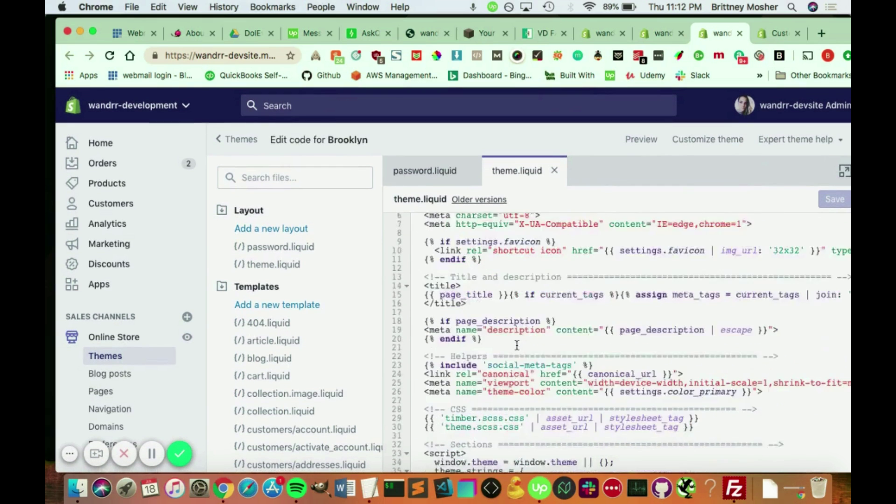
pyautogui.scroll(-15, 516, 345)
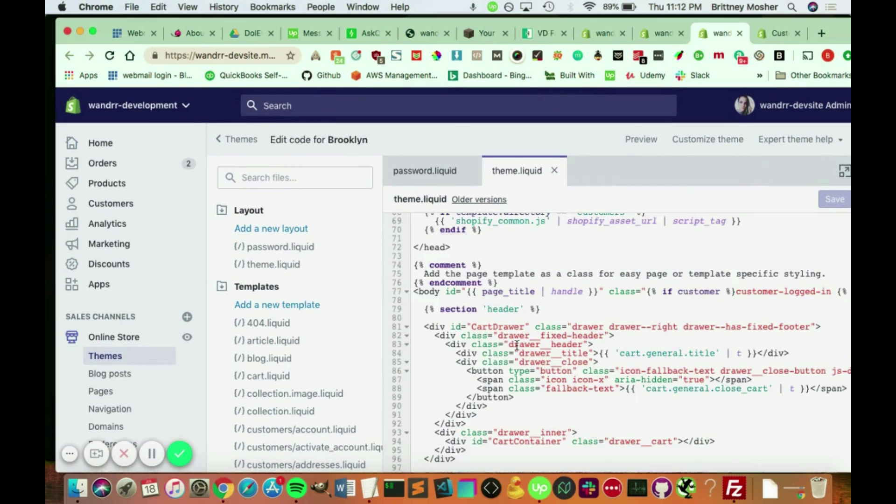
# Start a {% comment %} tag on a new line just above </head> in theme.liquid.
pyautogui.click(433, 250)
pyautogui.click(496, 235)
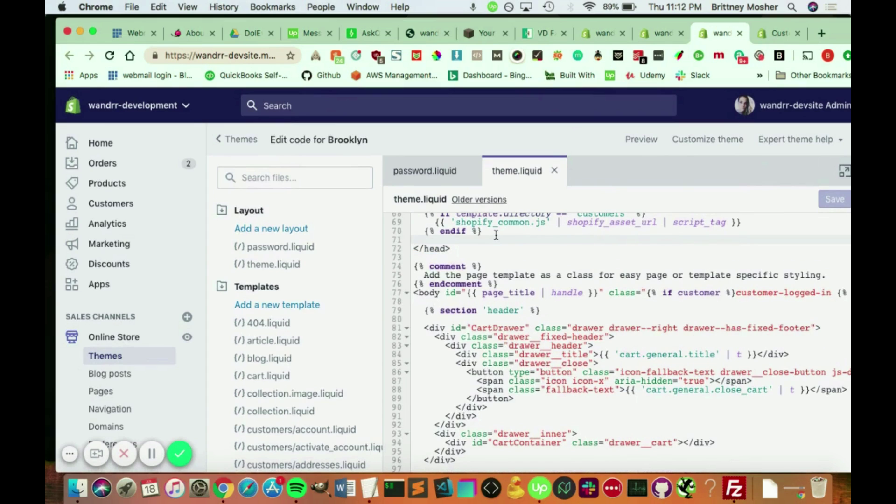
pyautogui.press('Return')
pyautogui.press('Return')
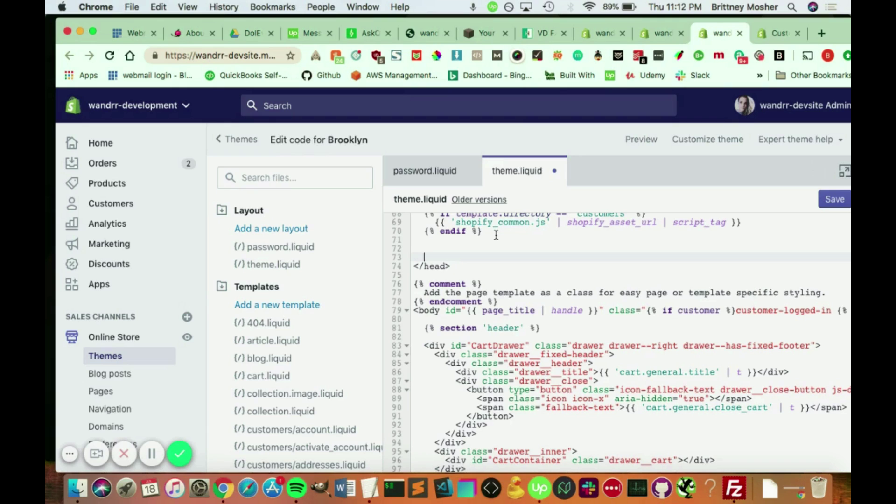
pyautogui.write('{%comm')
pyautogui.press('BackSpace')
pyautogui.press('BackSpace')
pyautogui.press('BackSpace')
pyautogui.press('BackSpace')
pyautogui.write('comment %}')
# Add text 'This is the code to help my custom ap work!', {% endcomment %}, and paste the customify-source include.
pyautogui.press('Return')
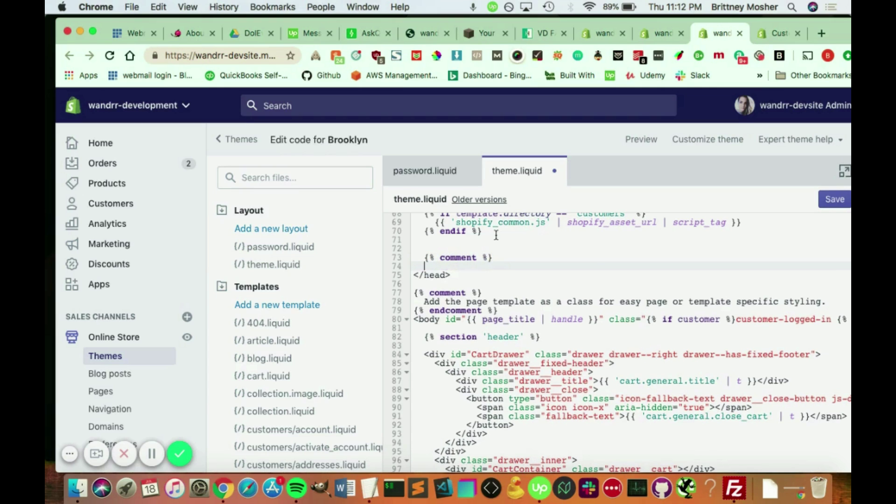
pyautogui.write('This is the code to help')
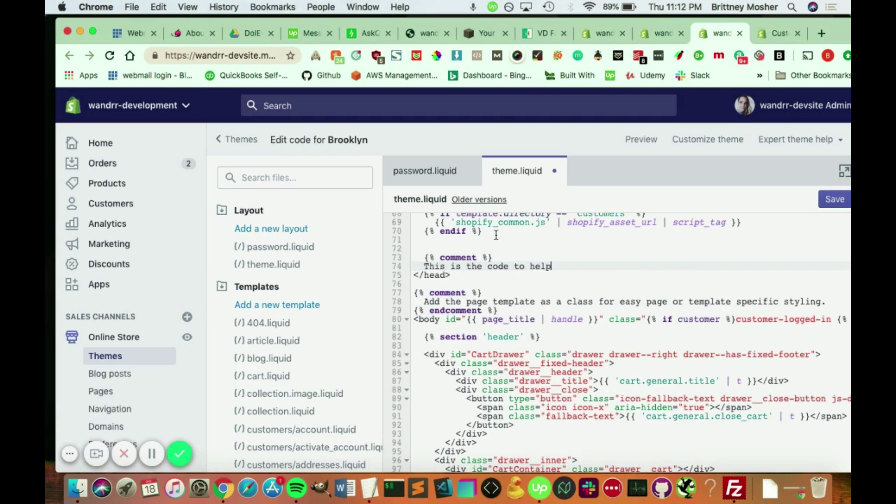
pyautogui.write(' my customify')
pyautogui.write('ap ')
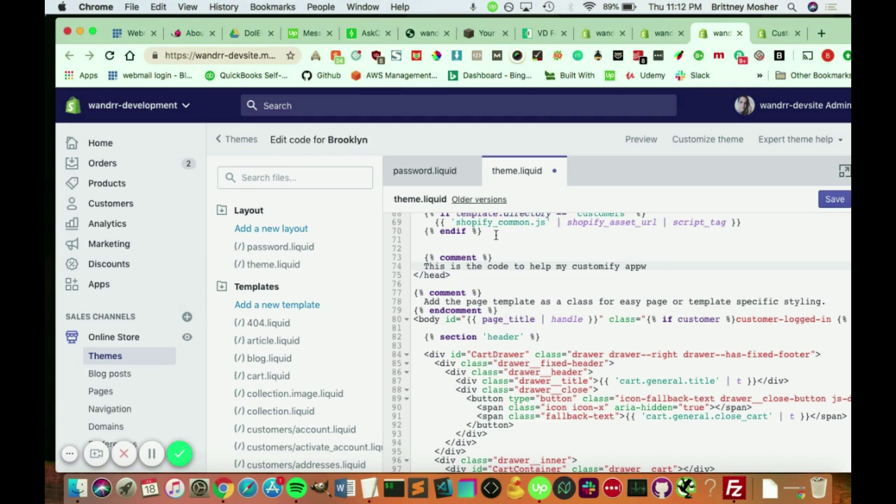
pyautogui.write(' work!')
pyautogui.press('Return')
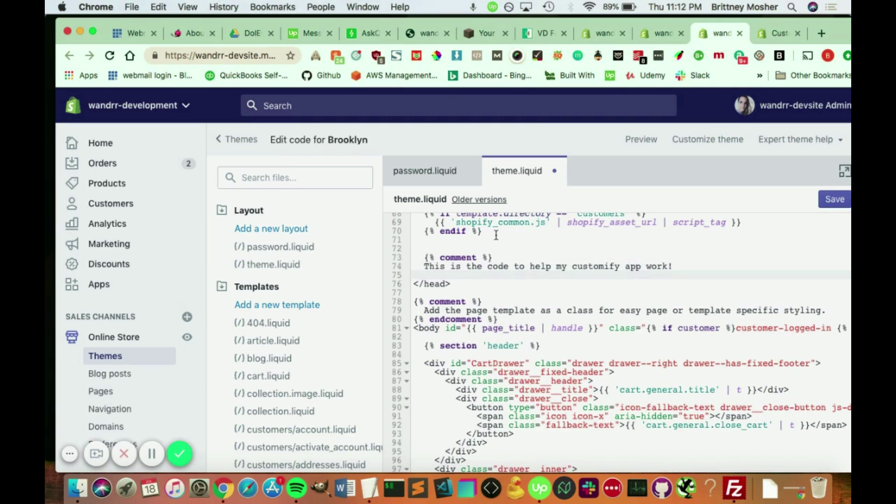
pyautogui.write('{% endcomment %}')
pyautogui.press('Return')
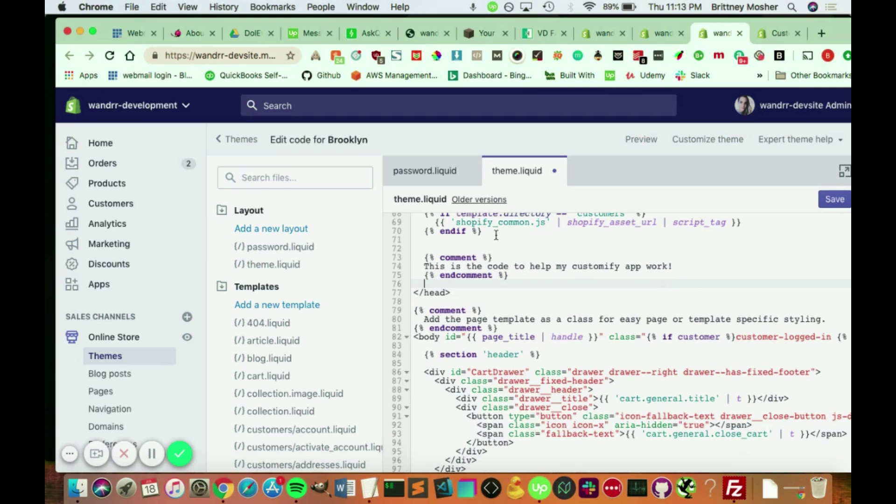
pyautogui.press('super+v')
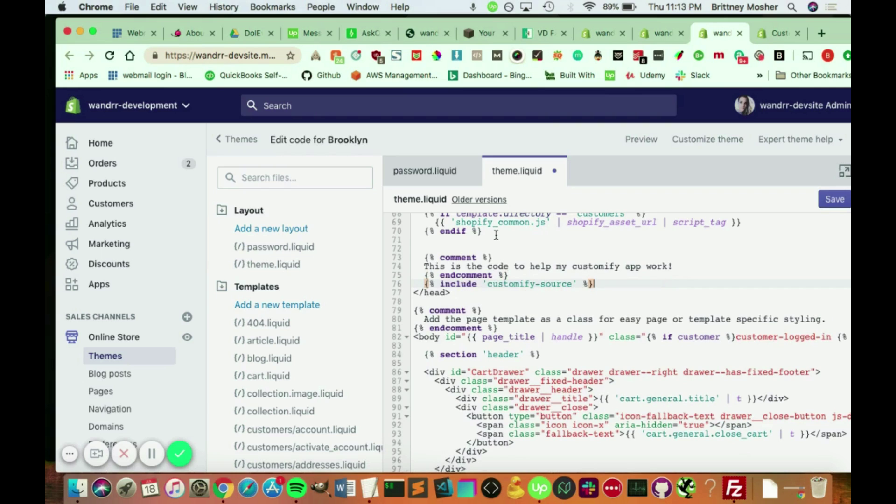
# Save theme.liquid and close the code editor, returning to Customify.
pyautogui.click(835, 200)
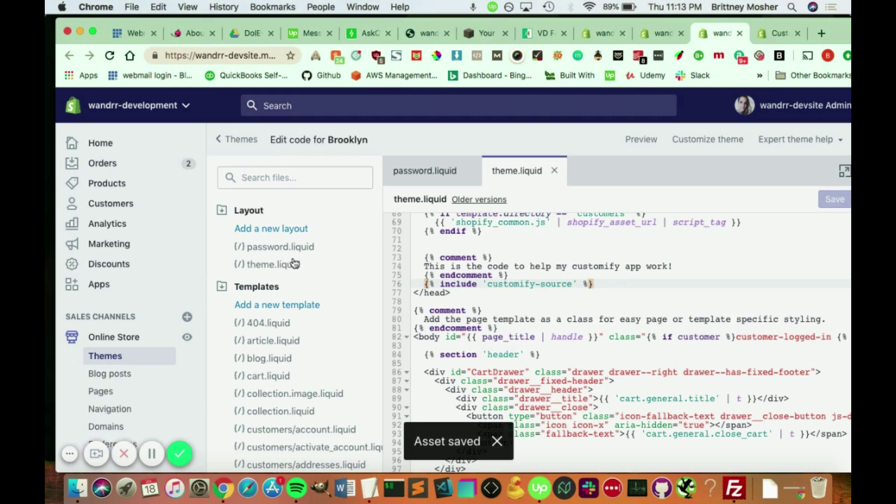
pyautogui.click(740, 34)
pyautogui.scroll(-1, 581, 200)
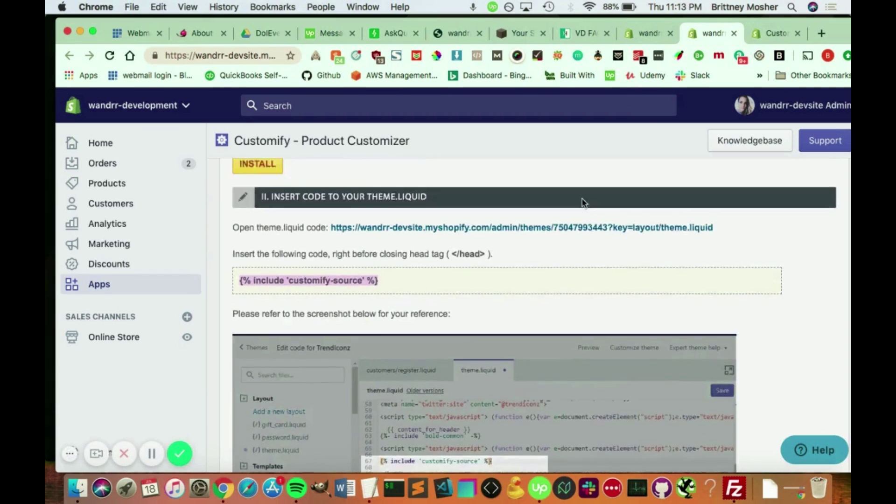
pyautogui.scroll(2, 581, 202)
# Reload Customify's Installation page and look over its backup notice and steps.
pyautogui.press('super+r')
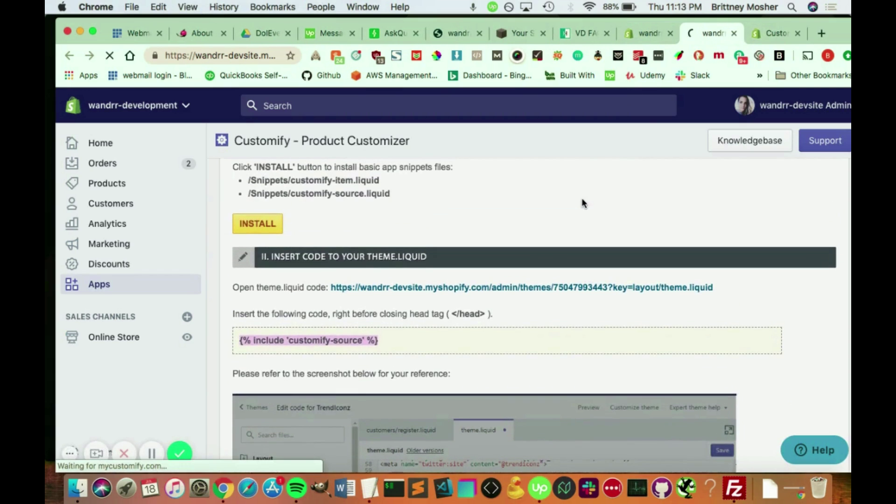
pyautogui.scroll(-1, 584, 242)
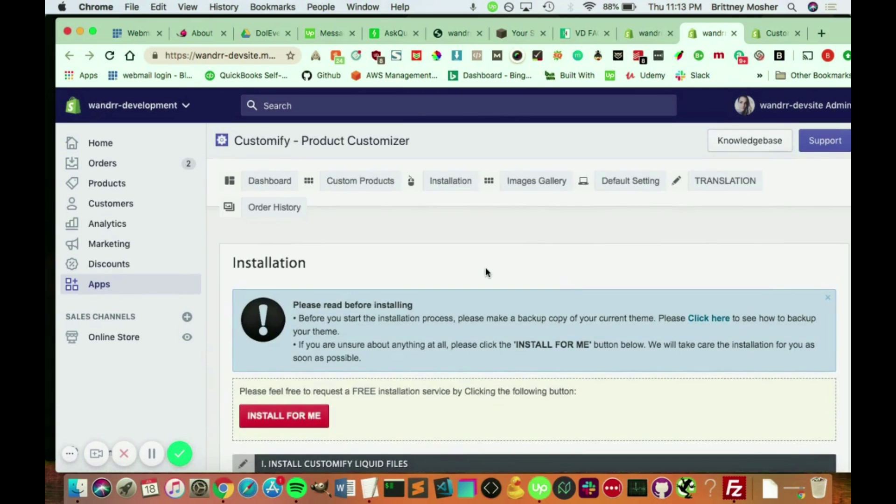
pyautogui.scroll(-4, 485, 270)
pyautogui.scroll(4, 485, 270)
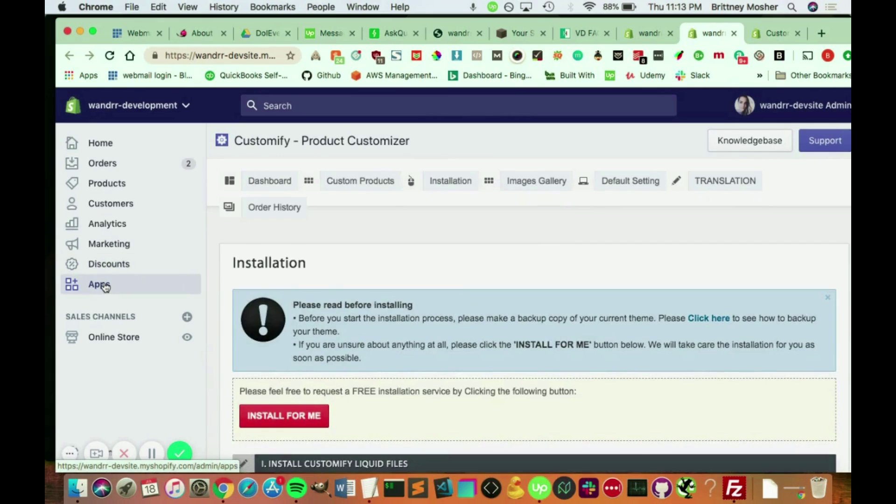
# Open Customify - Product Customizer from Apps and review its Account Overview: free plan, 0 of 7 products.
pyautogui.click(105, 286)
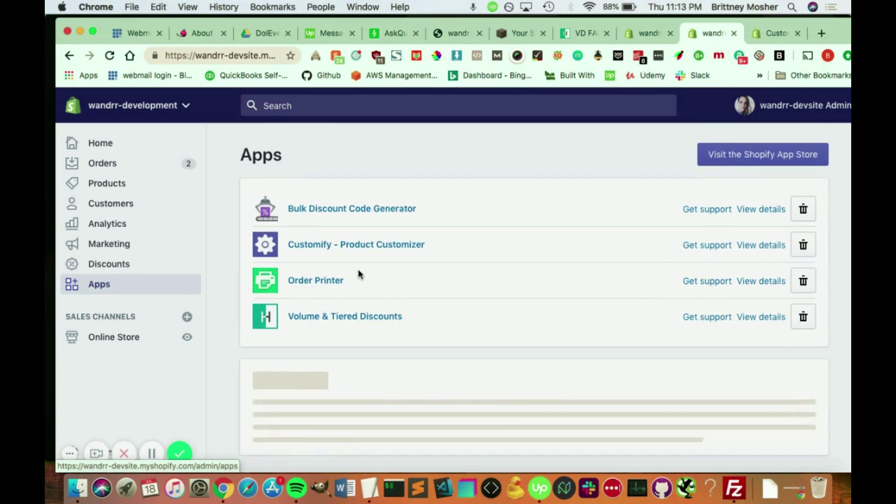
pyautogui.click(337, 245)
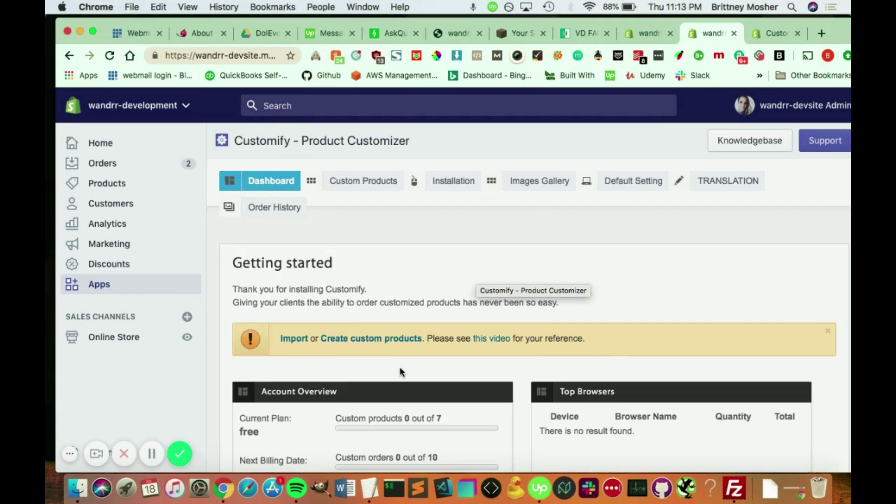
pyautogui.scroll(-5, 399, 366)
pyautogui.scroll(3, 399, 367)
pyautogui.scroll(-1, 399, 372)
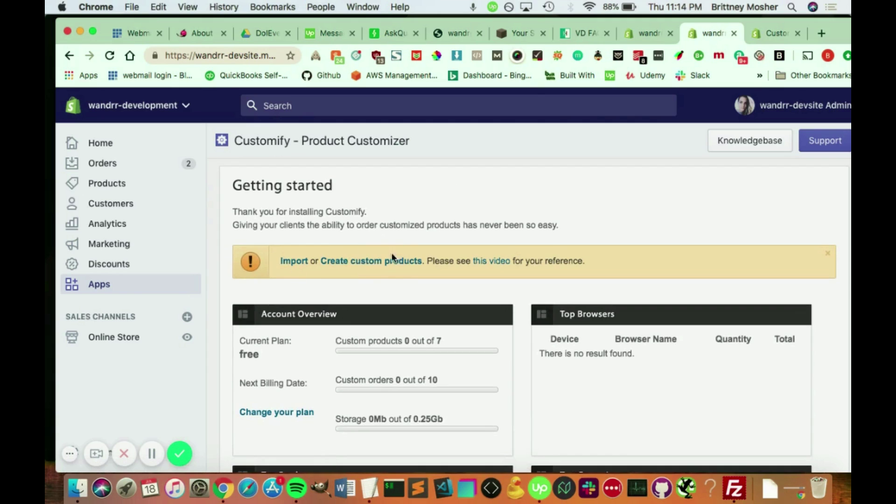
pyautogui.scroll(-3, 392, 269)
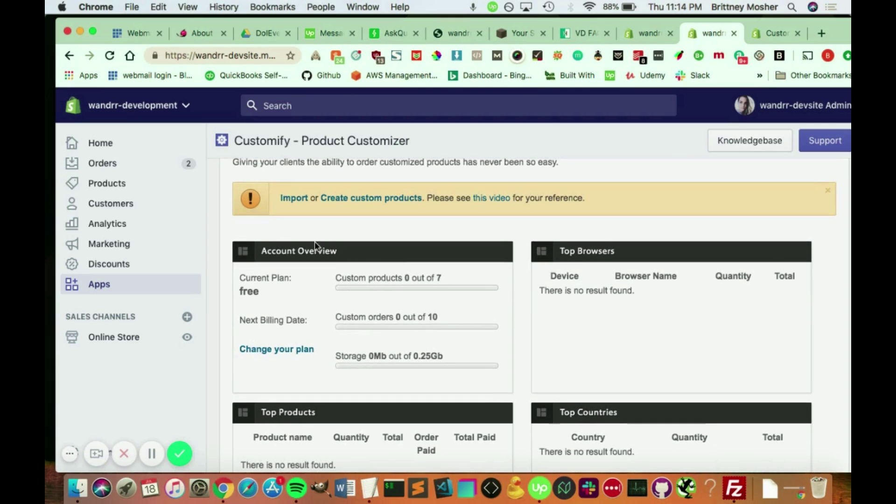
pyautogui.scroll(-1, 309, 273)
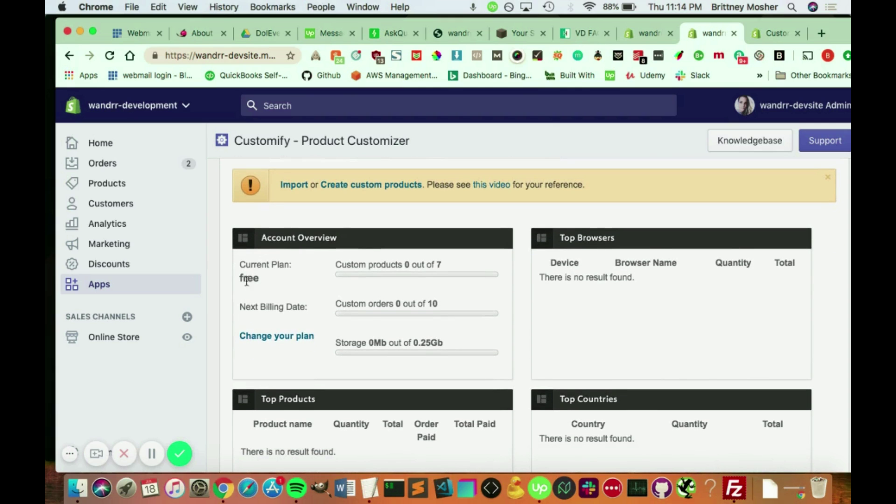
pyautogui.scroll(-2, 318, 291)
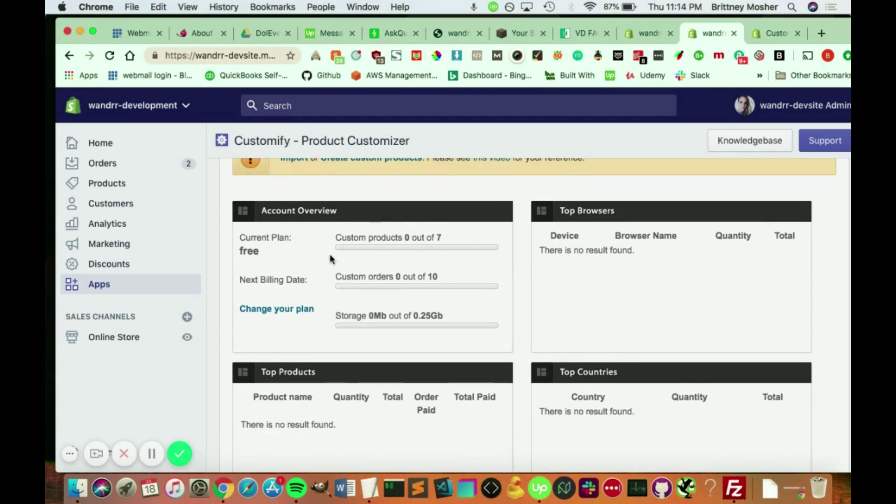
pyautogui.scroll(-1, 330, 255)
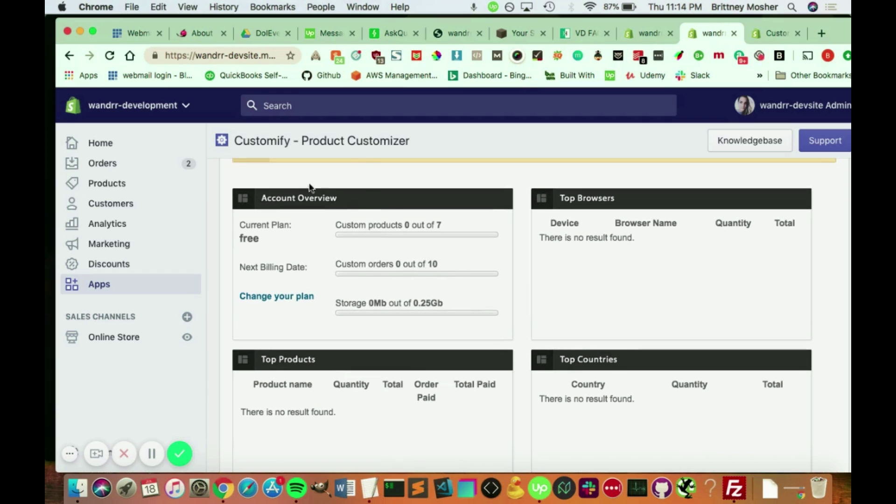
pyautogui.scroll(-2, 354, 271)
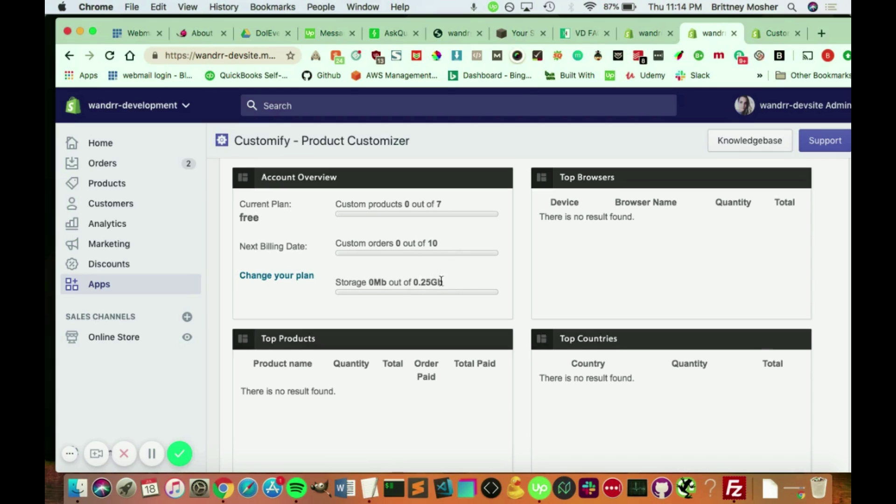
pyautogui.scroll(-2, 437, 276)
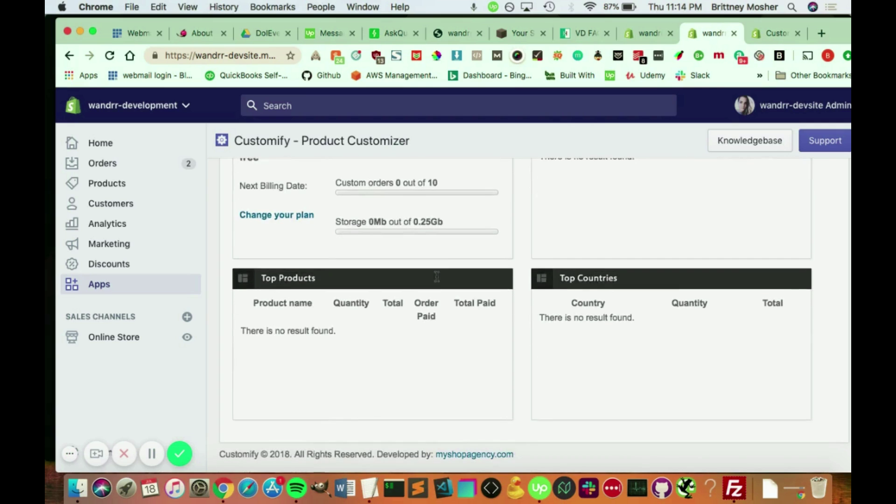
pyautogui.scroll(4, 437, 277)
# Under Create custom products, choose Create New and pick Test Product in Search Products.
pyautogui.scroll(1, 437, 277)
pyautogui.click(377, 232)
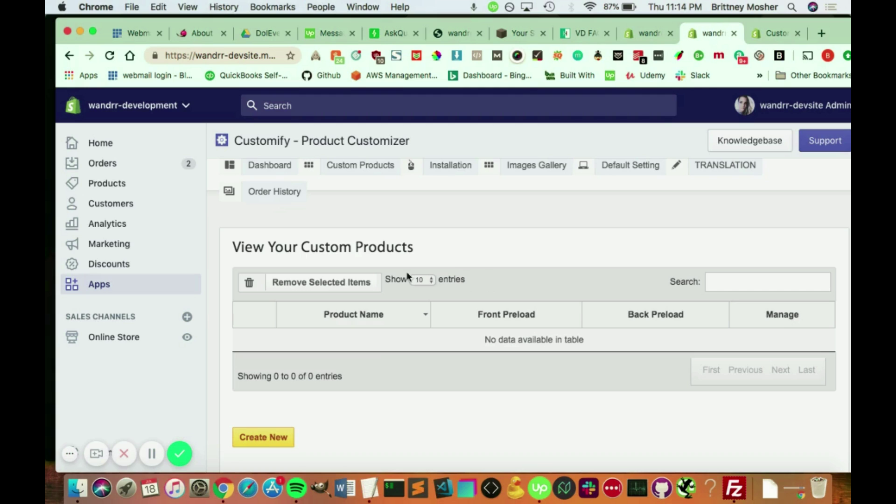
pyautogui.scroll(-2, 426, 321)
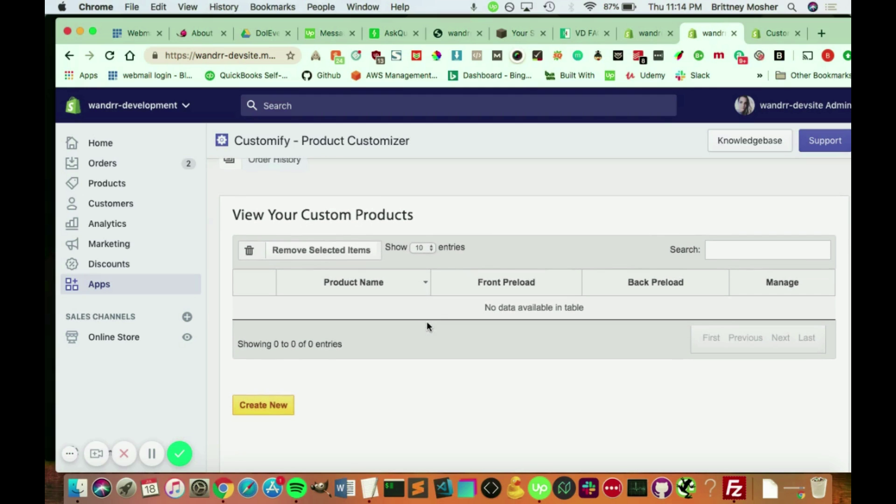
pyautogui.click(274, 409)
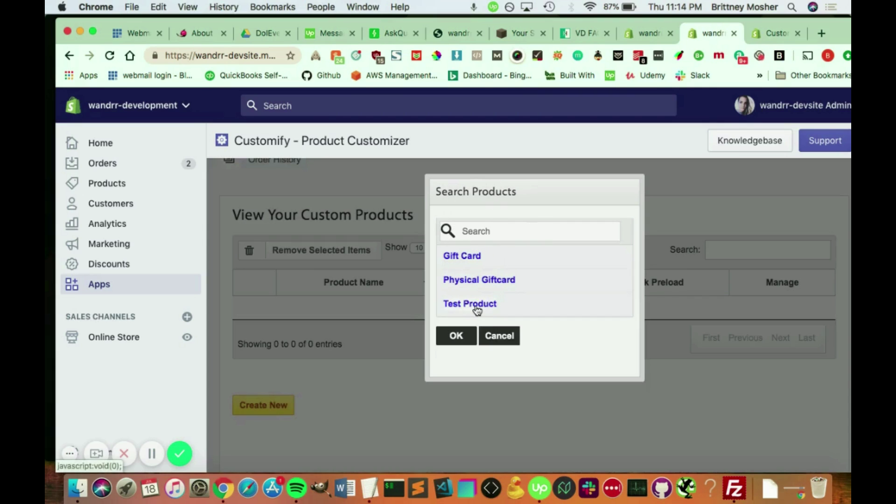
pyautogui.click(459, 307)
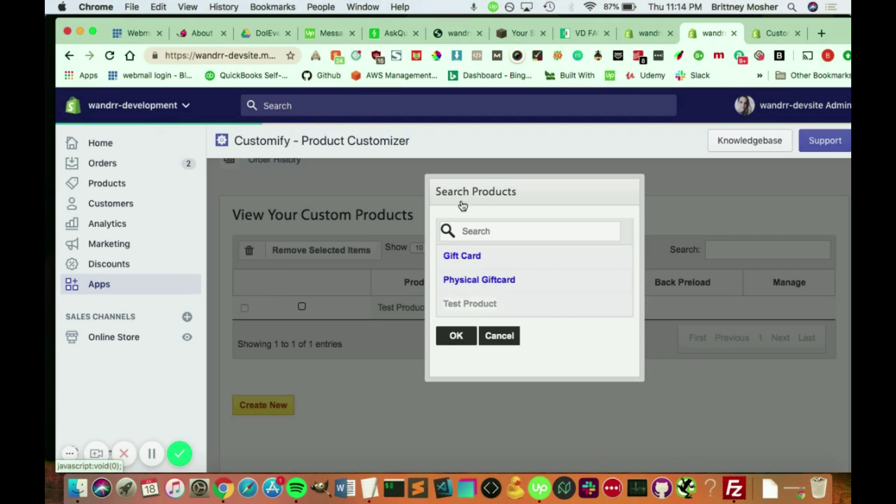
# Confirm Test Product in the picker so it appears in the custom products table.
pyautogui.click(456, 336)
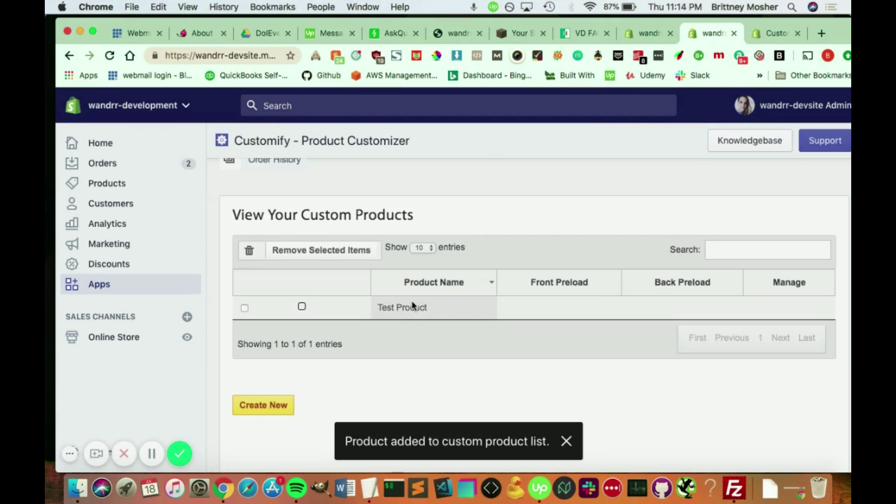
pyautogui.scroll(-1, 382, 334)
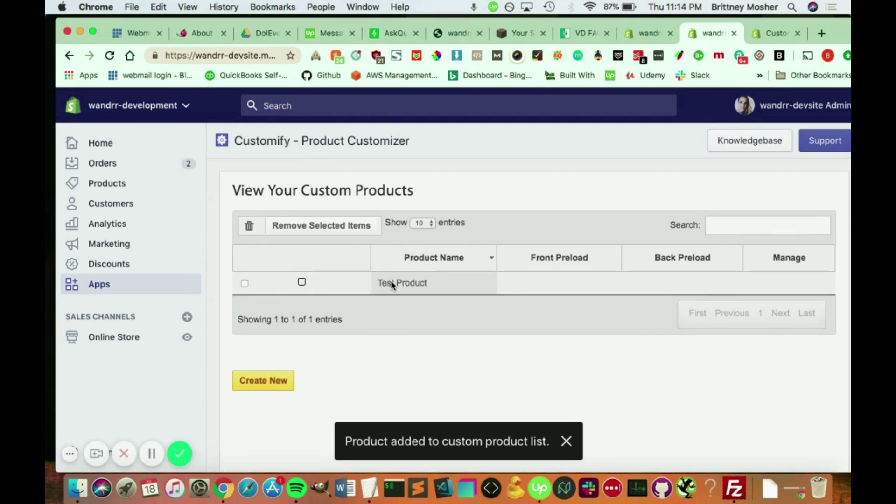
pyautogui.scroll(2, 514, 305)
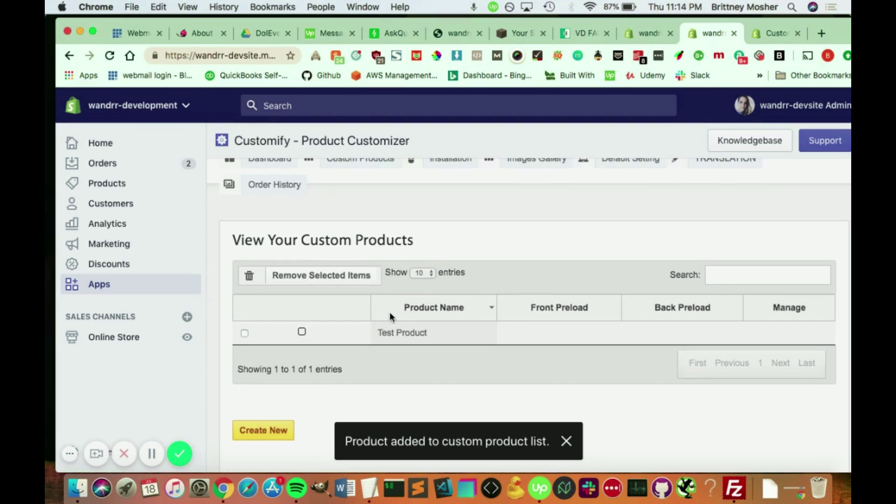
# Tick the Test Product row's checkbox in the View Your Custom Products table.
pyautogui.click(300, 332)
pyautogui.scroll(-3, 393, 313)
pyautogui.scroll(5, 393, 313)
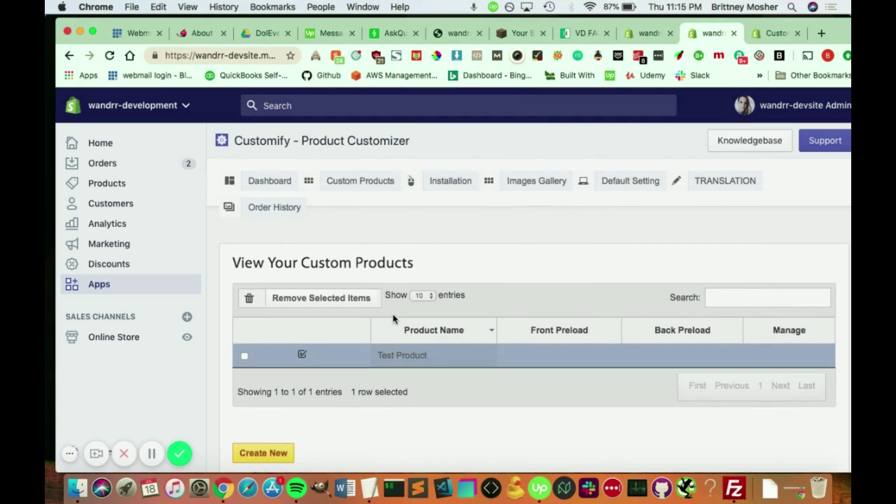
pyautogui.scroll(-2, 618, 251)
pyautogui.scroll(3, 617, 250)
pyautogui.scroll(-2, 617, 246)
pyautogui.scroll(2, 617, 246)
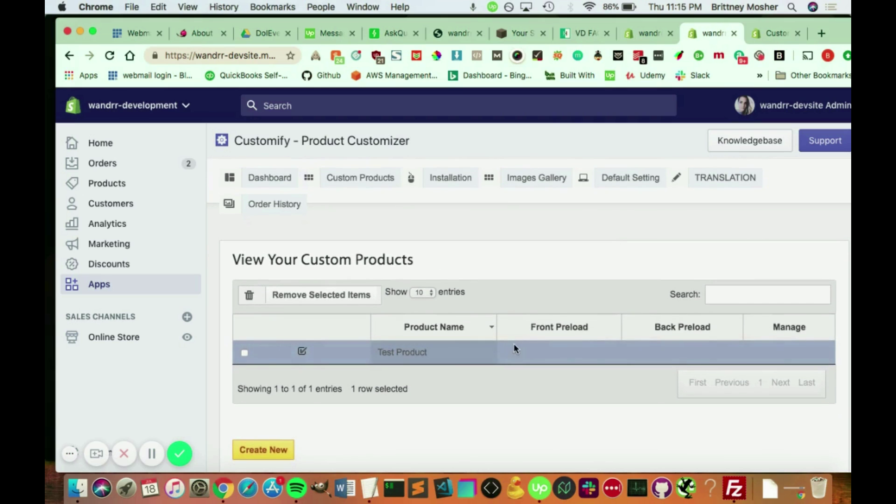
pyautogui.scroll(-3, 515, 349)
pyautogui.scroll(-1, 480, 336)
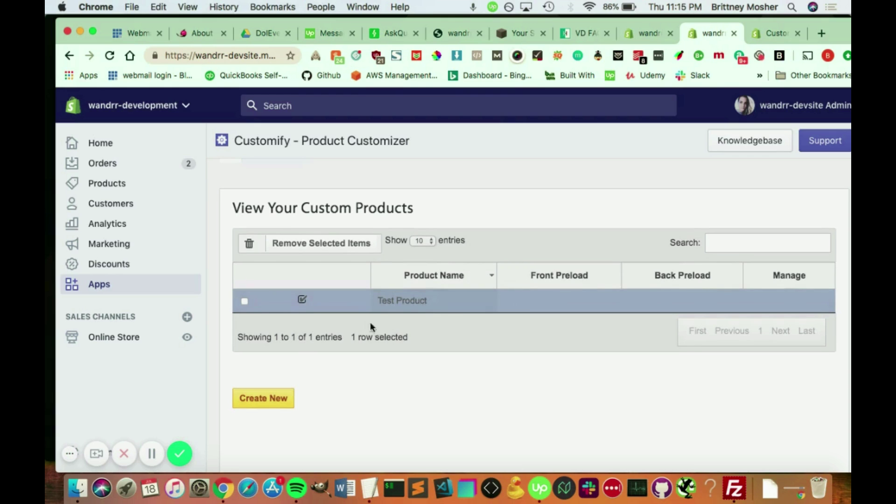
pyautogui.scroll(3, 412, 303)
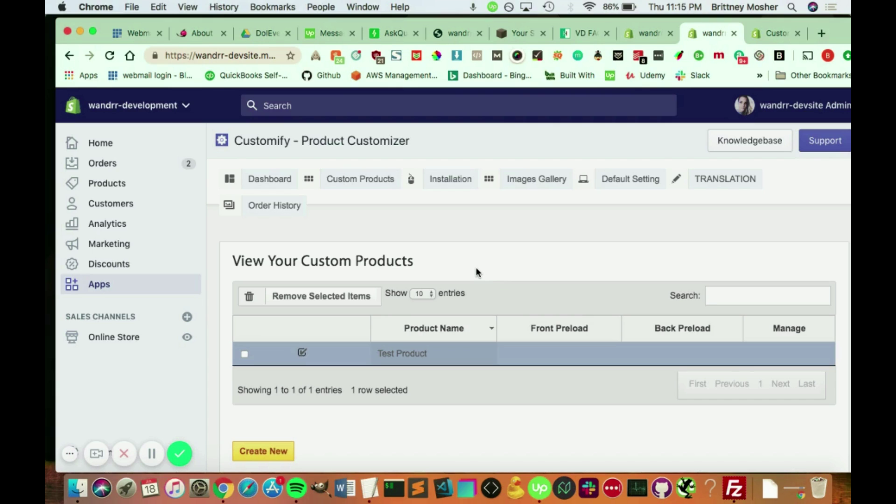
pyautogui.scroll(-2, 478, 305)
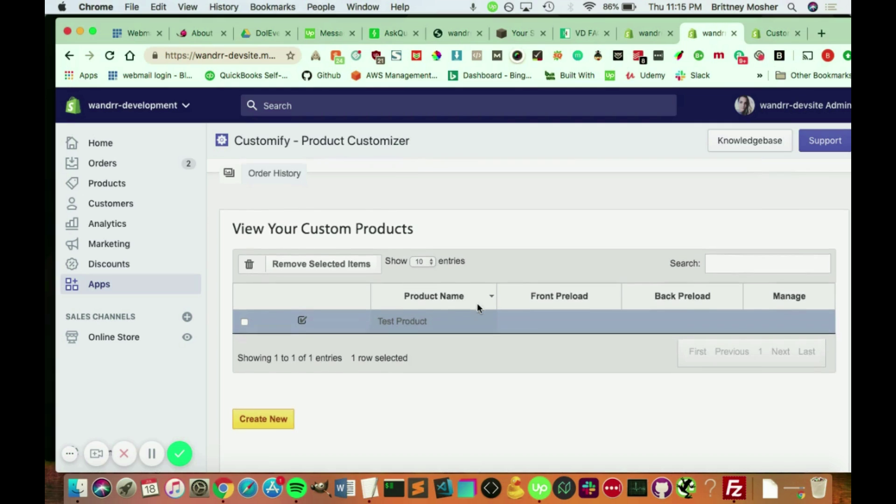
pyautogui.scroll(-1, 476, 303)
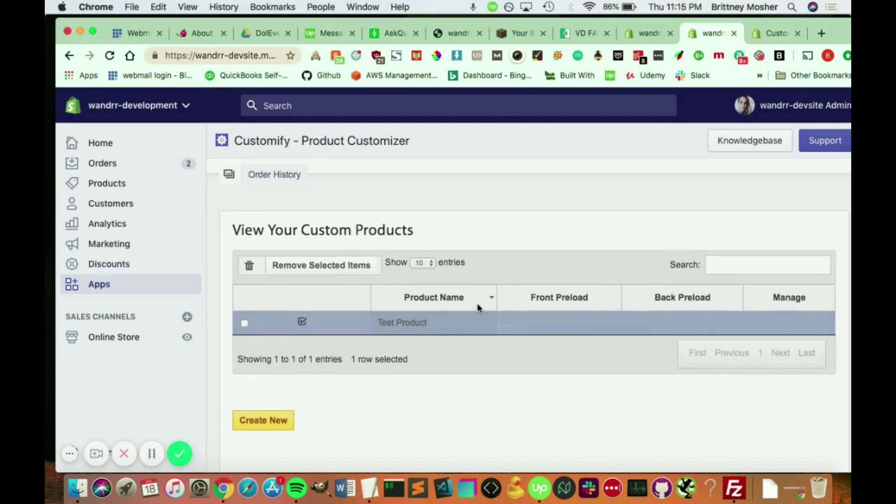